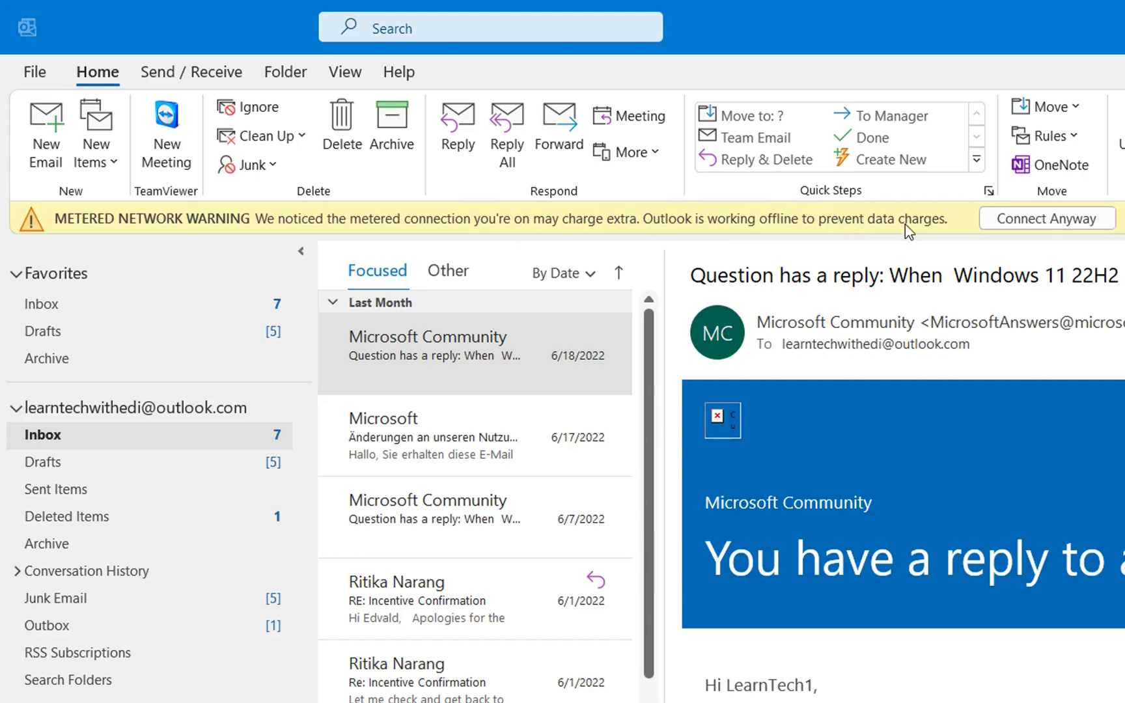
Connect anyway past the metered network warning, check the unsent 'test' message in Outbox, and return to Inbox
left_click(1037, 225)
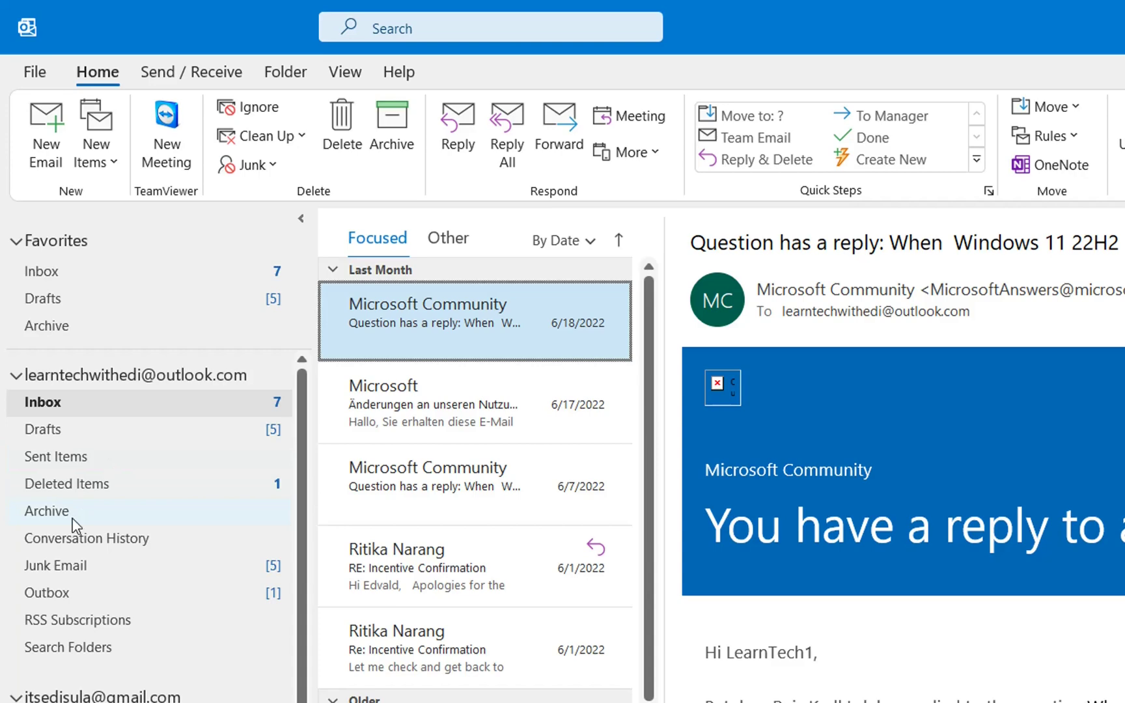
left_click(47, 593)
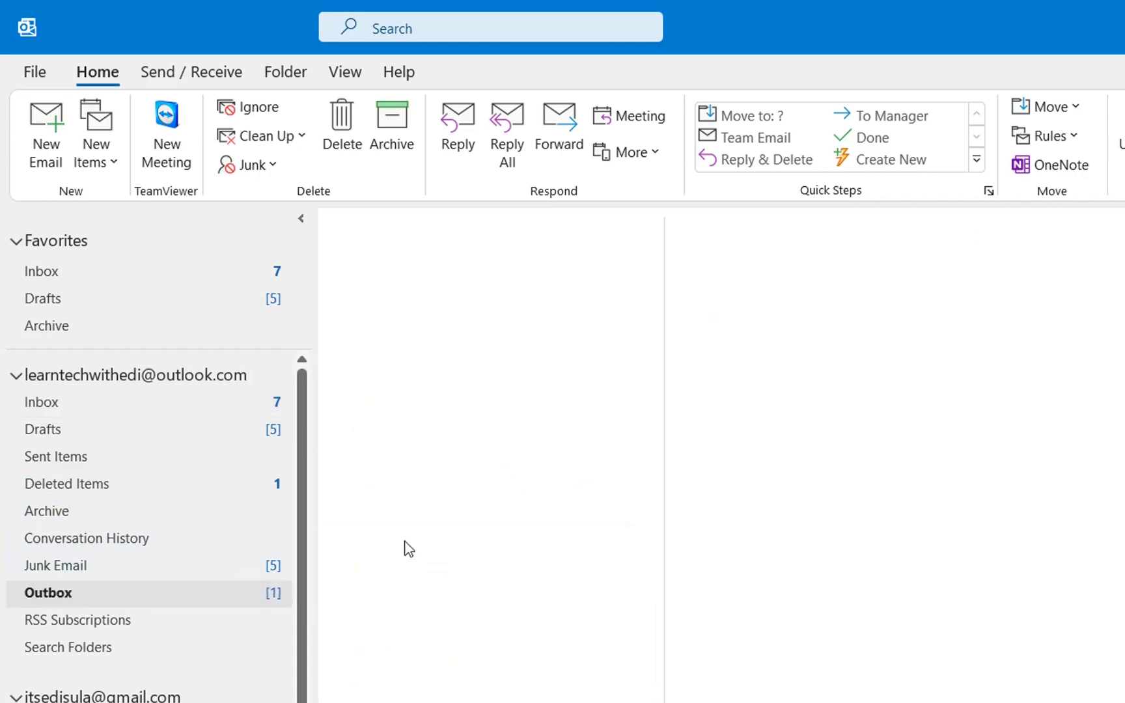
left_click(58, 405)
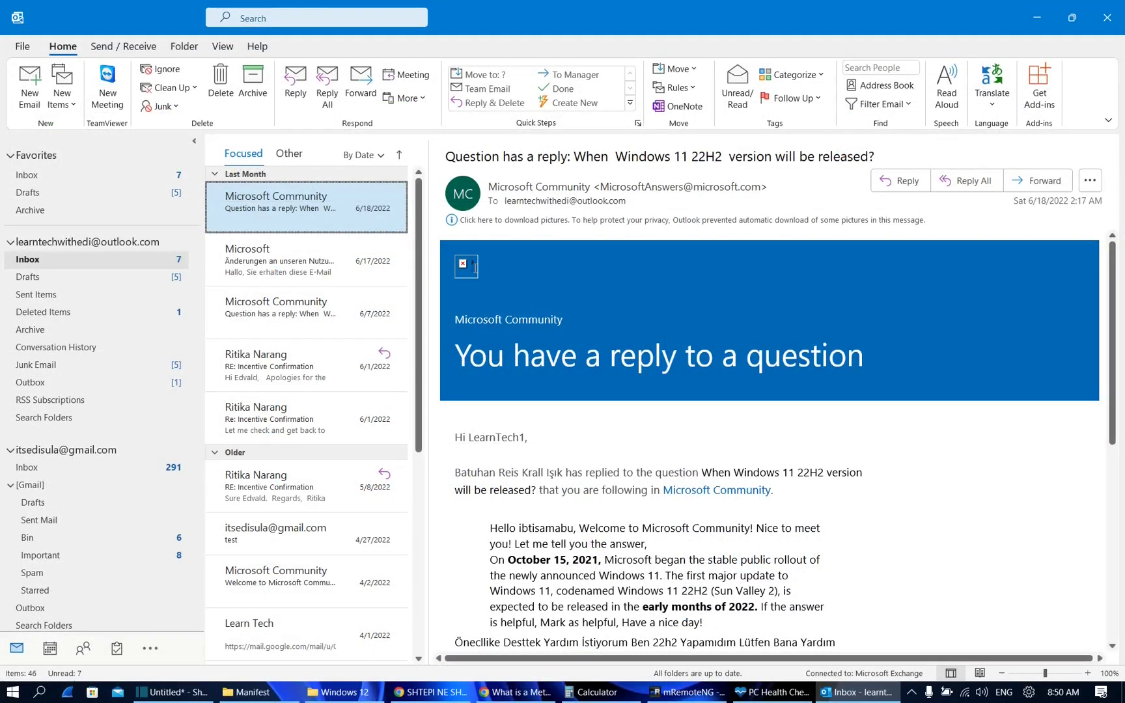
Search for and launch the Settings app, then go to Network & internet > Wi-Fi
left_click(39, 693)
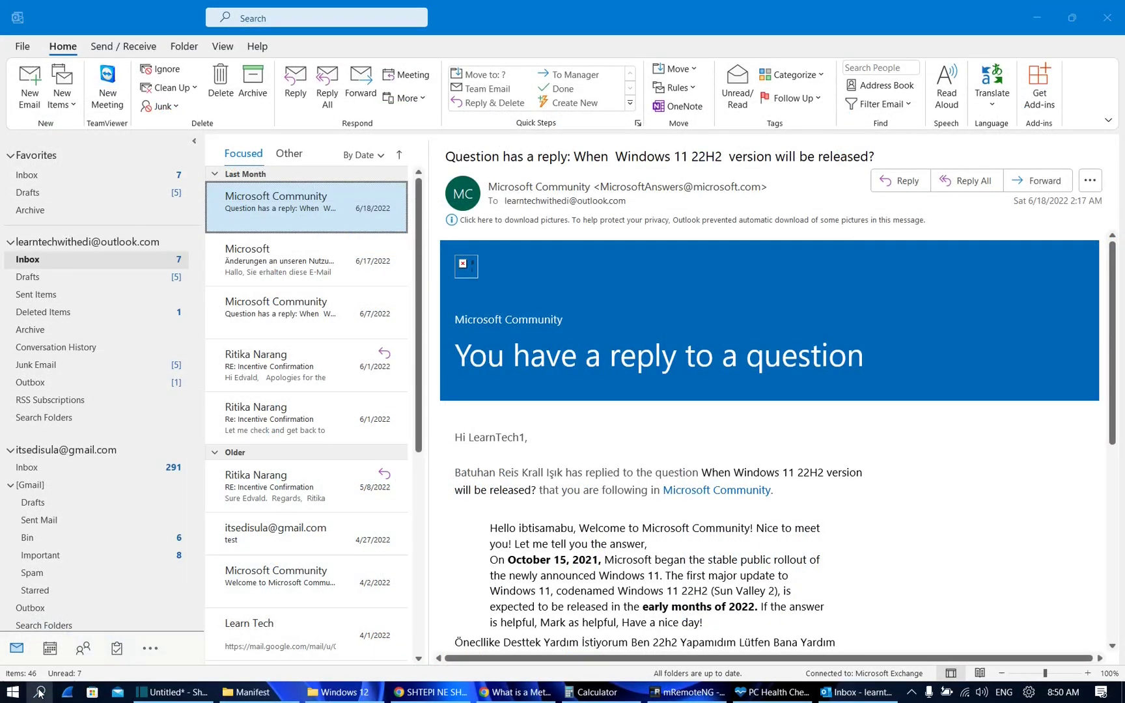
type("settign")
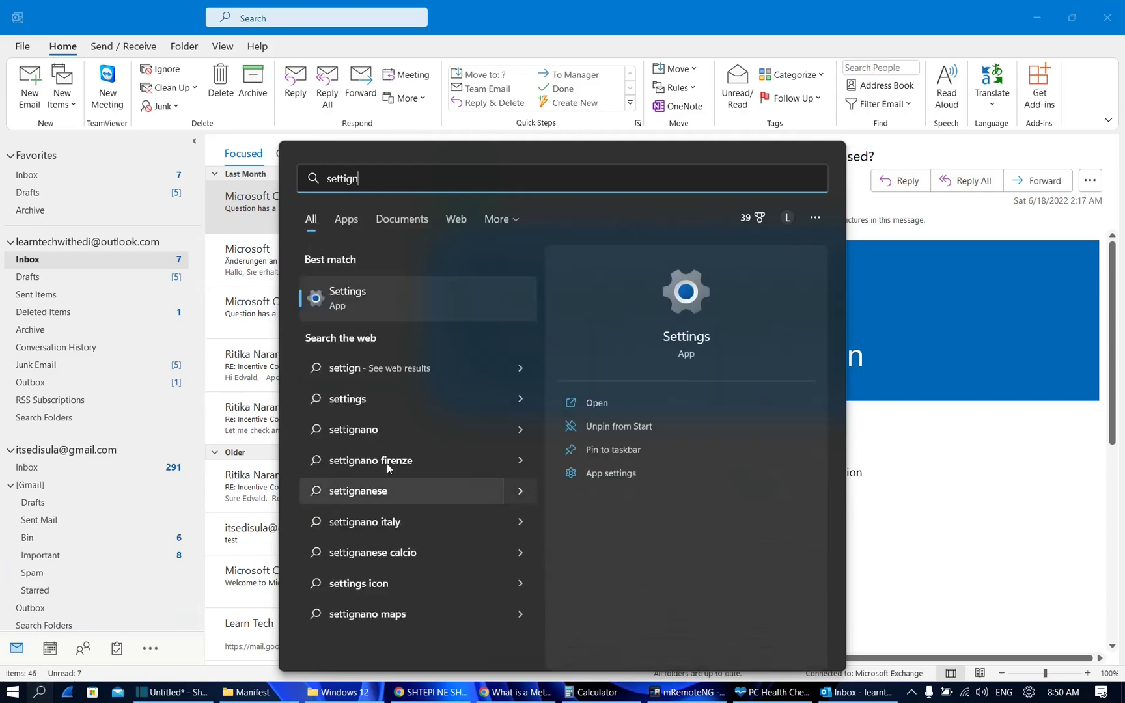
left_click(387, 299)
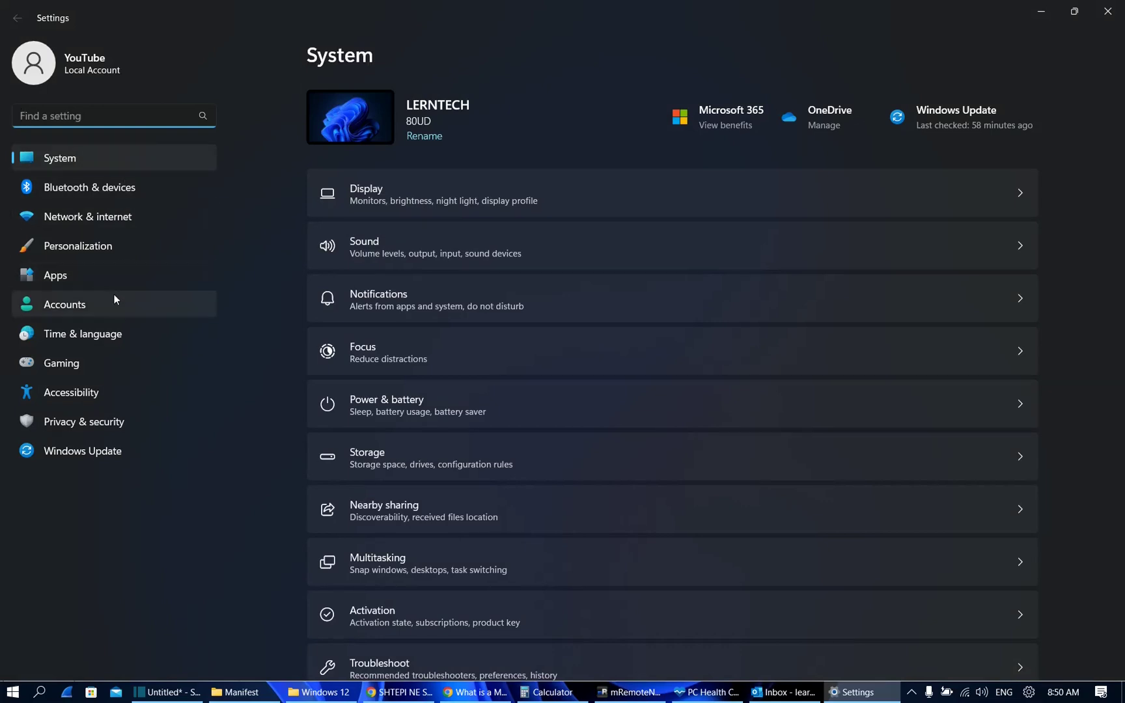
left_click(91, 223)
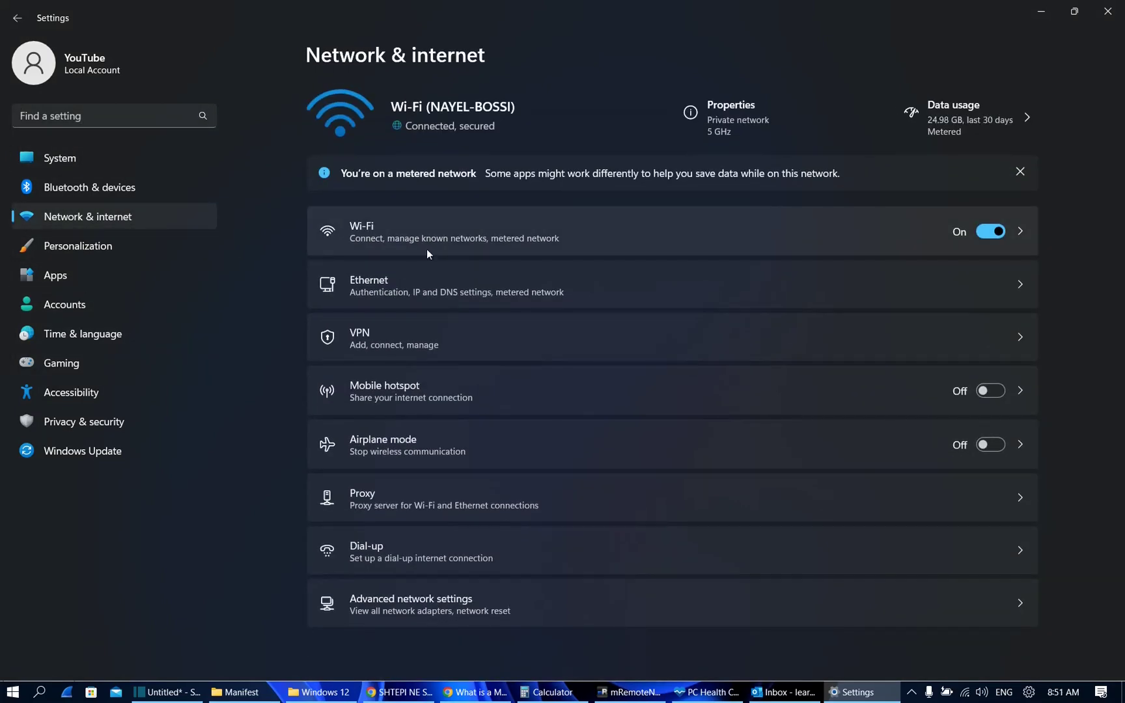
left_click(419, 239)
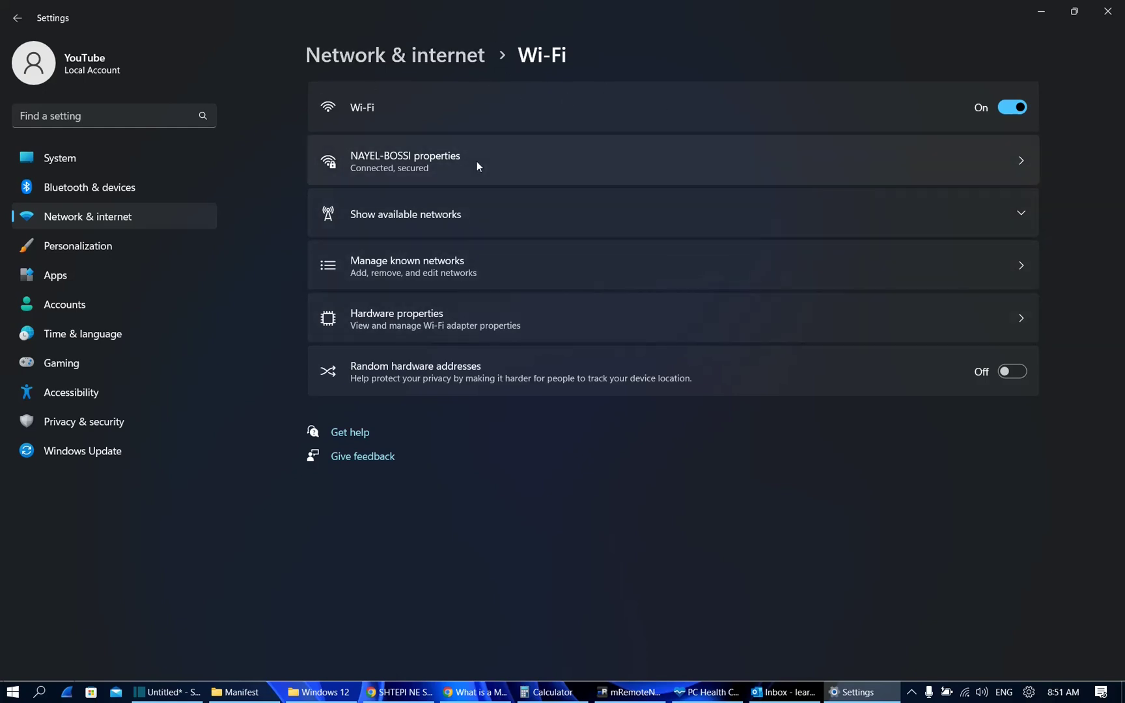
Switch Metered connection to Off in the connected Wi-Fi network's properties
left_click(406, 166)
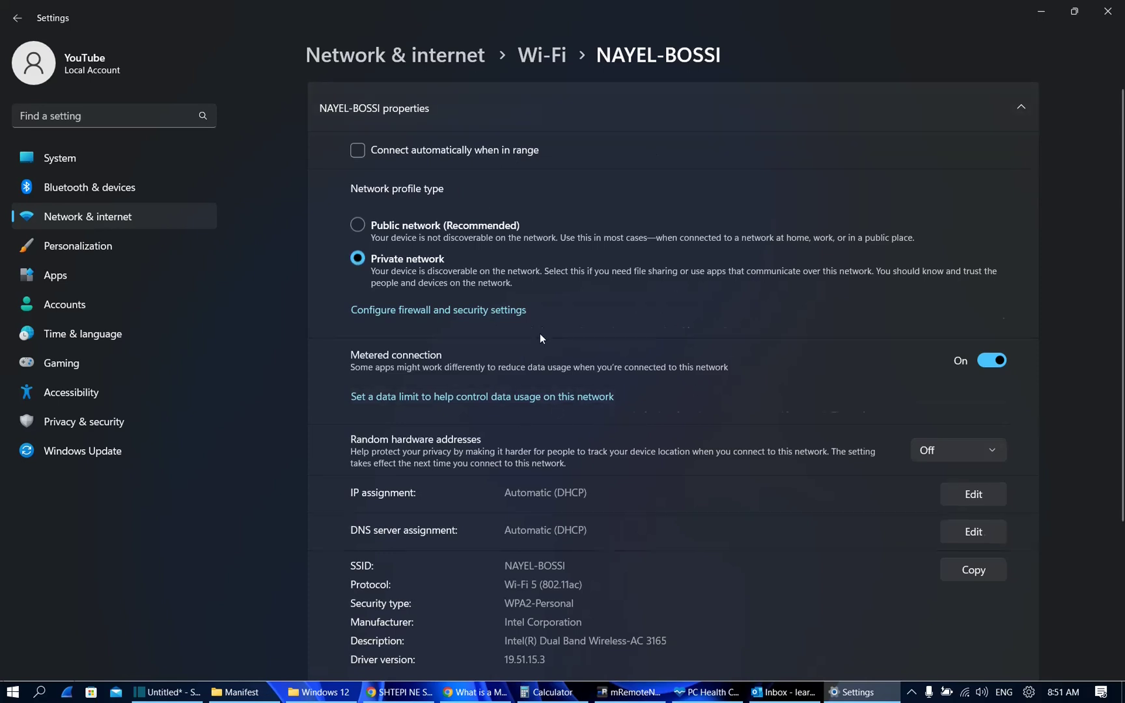
scroll(545, 265, "down", 2)
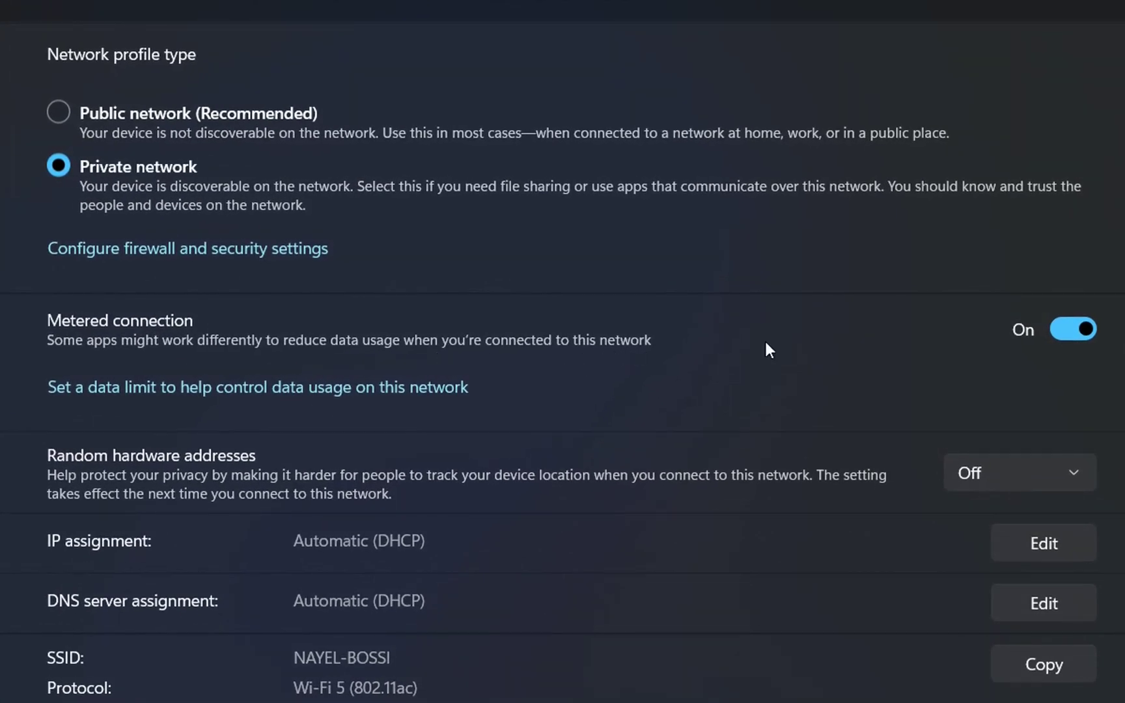
left_click(1073, 329)
scroll(690, 362, "up", 2)
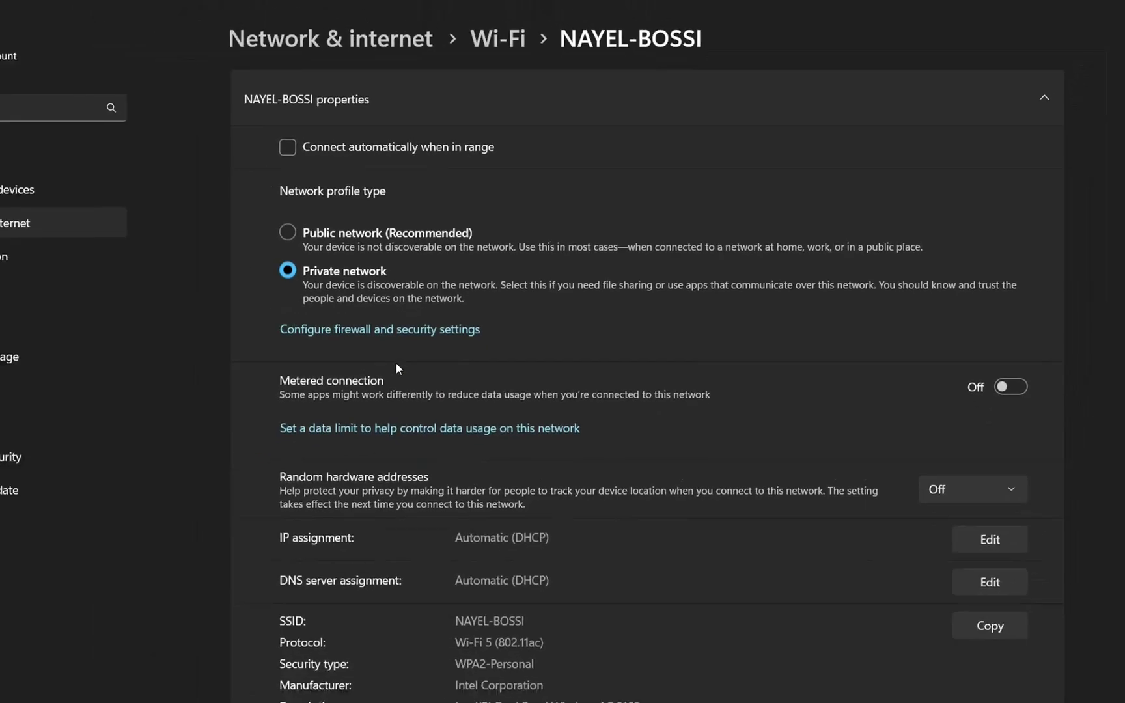
Reopen Outlook through Windows Search
left_click(39, 692)
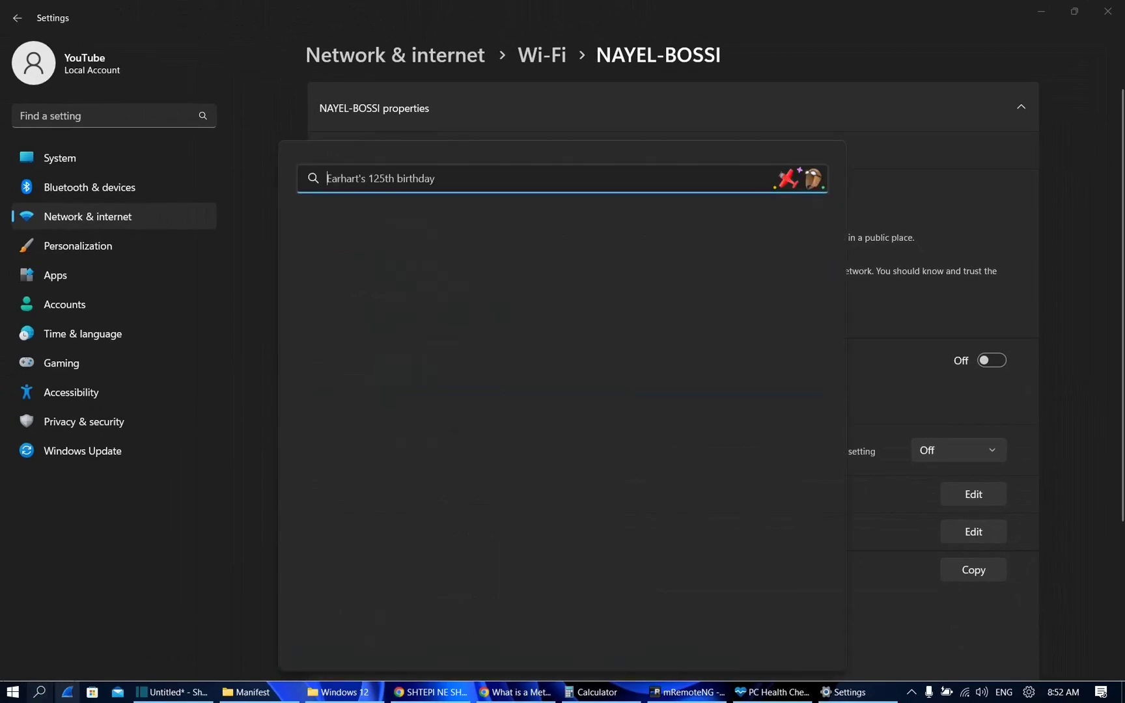
type("outl")
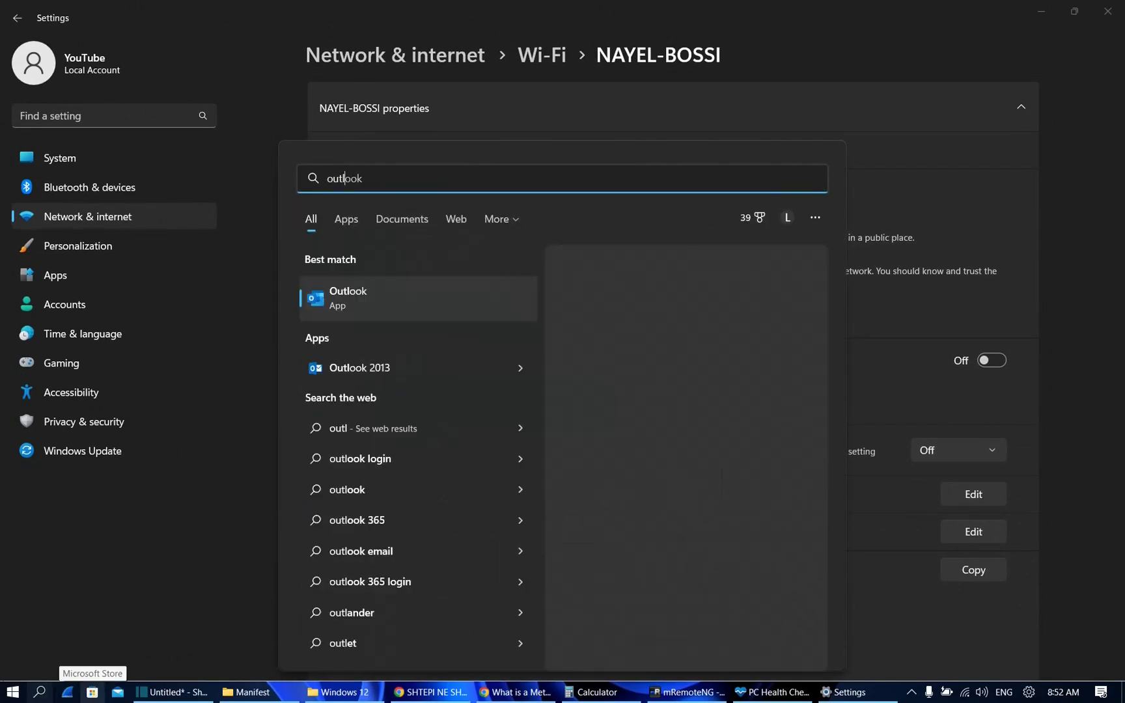
key("Return")
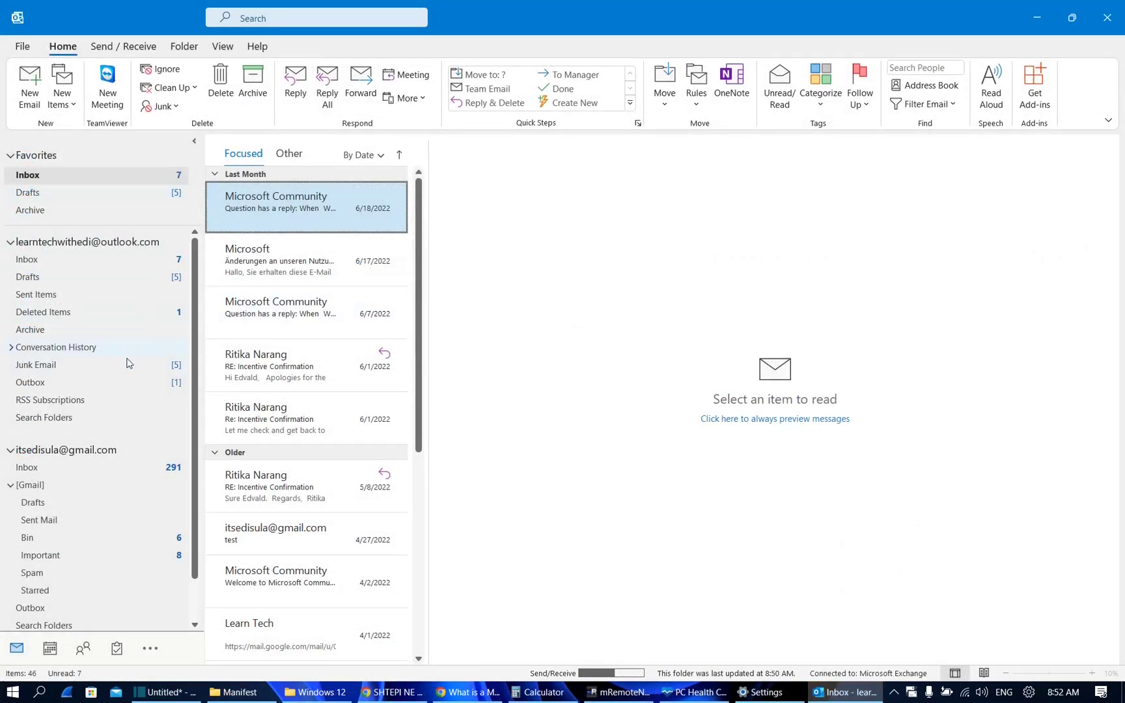
Open the queued 'test' message from the Outbox and send it
left_click(161, 383)
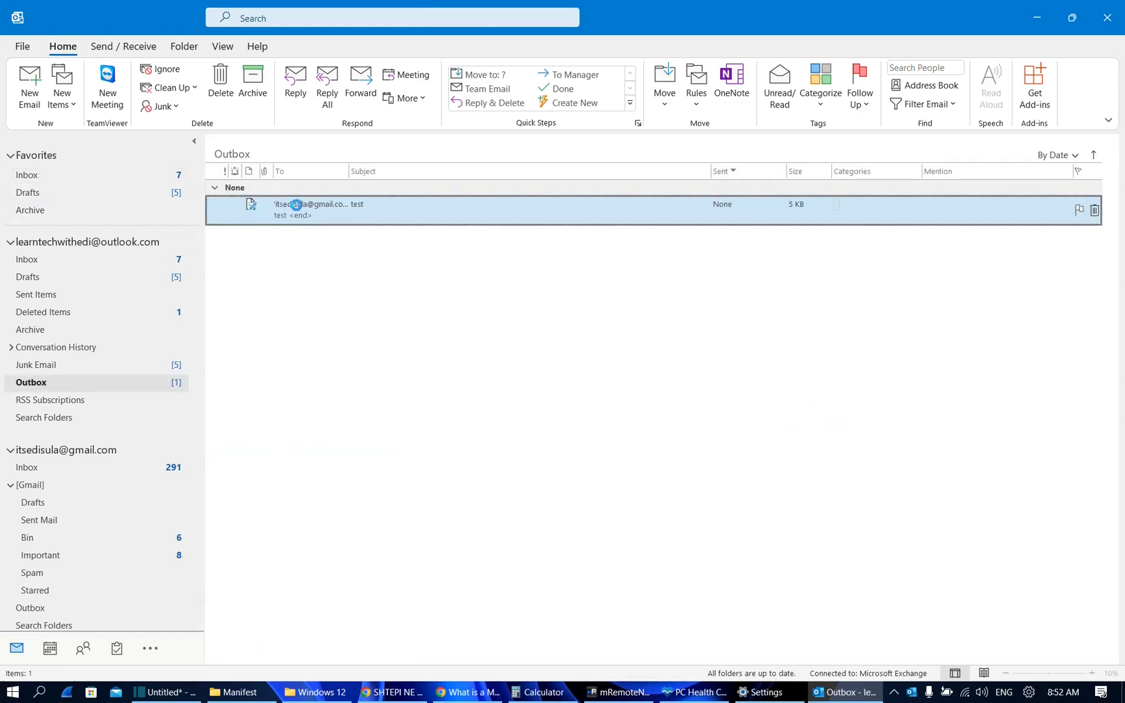
double_click(659, 210)
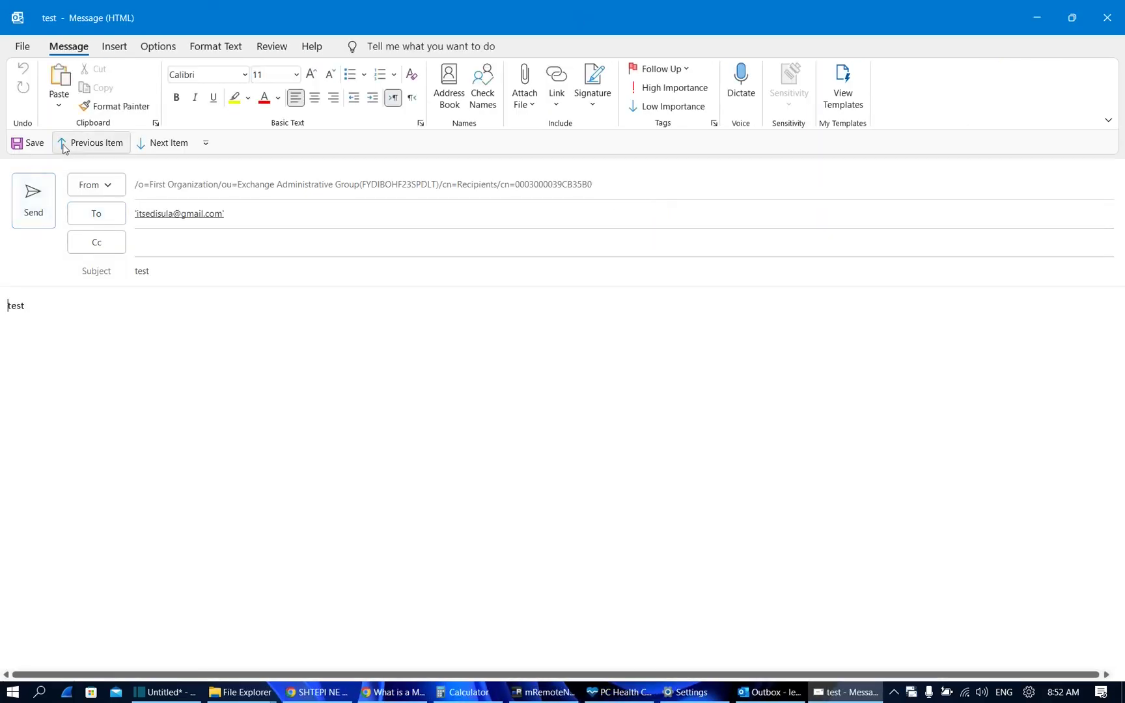
left_click(47, 213)
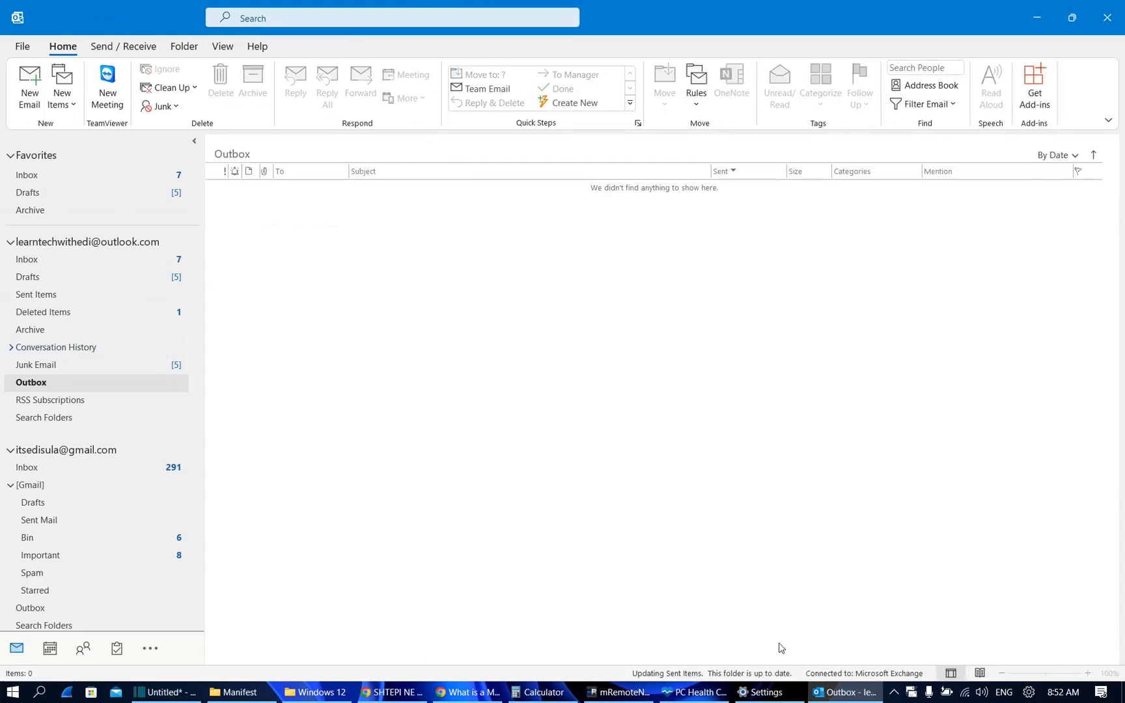
Flip the Wi-Fi Metered connection toggle On, Off, then On again while watching Outlook's warning
left_click(761, 692)
scroll(824, 346, "down", 3)
scroll(817, 363, "down", 1)
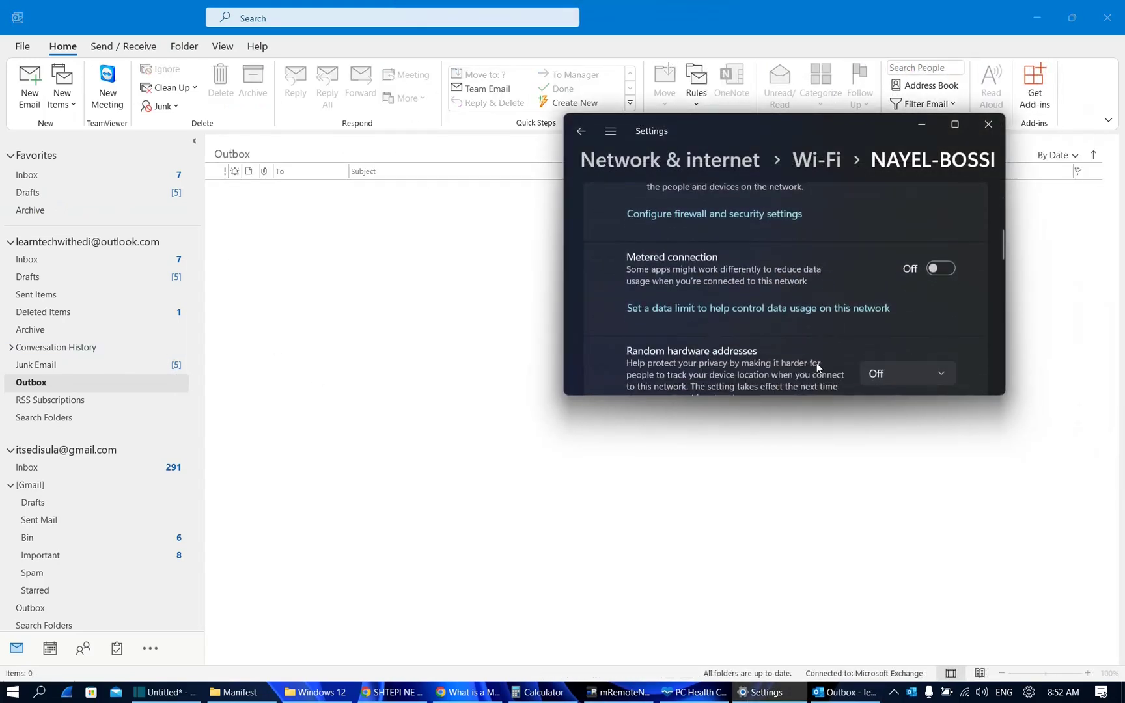
left_click(947, 271)
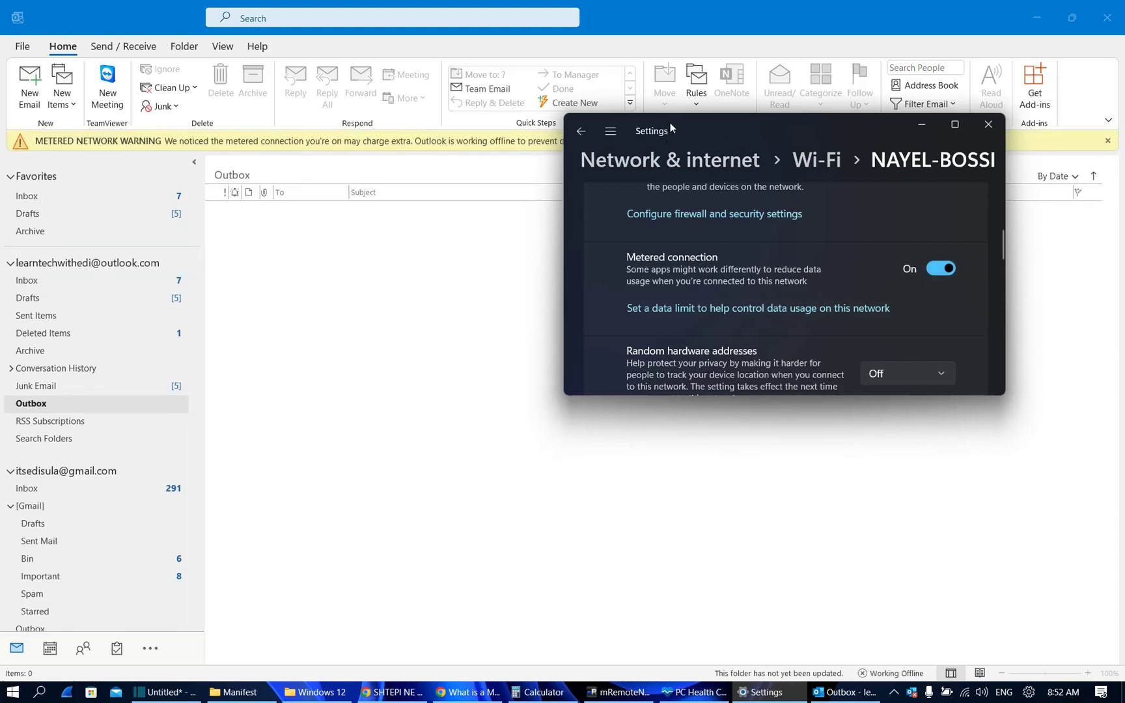
left_click_drag(669, 122, 423, 254)
left_click(674, 389)
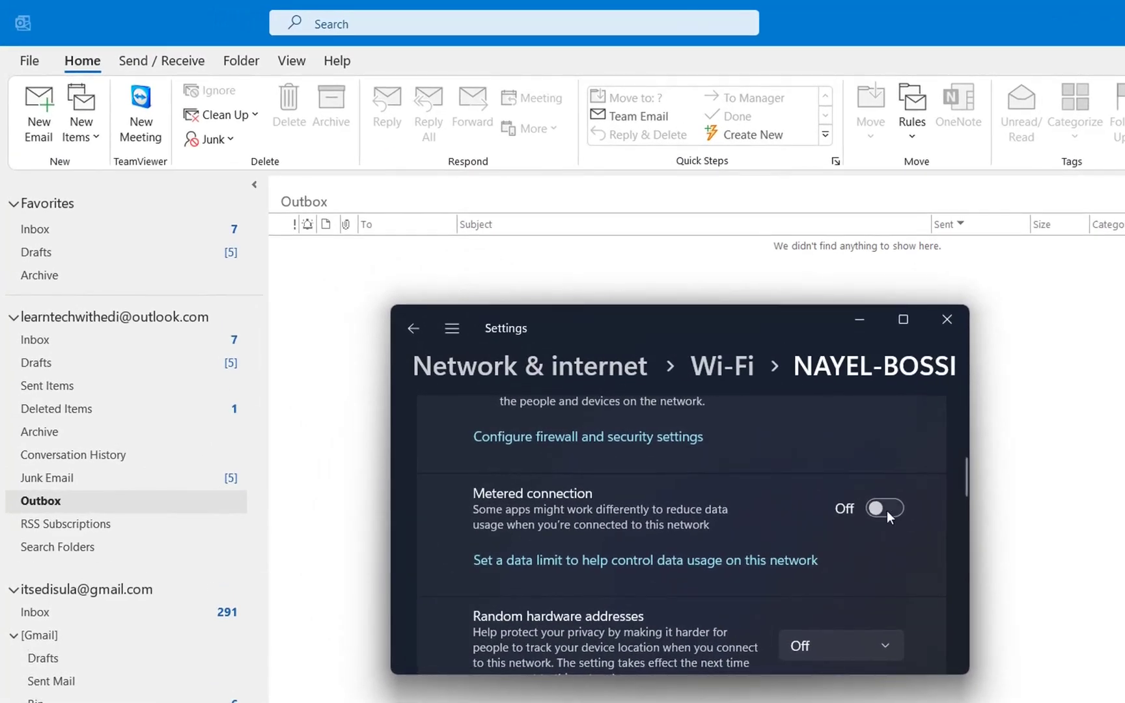
left_click(884, 509)
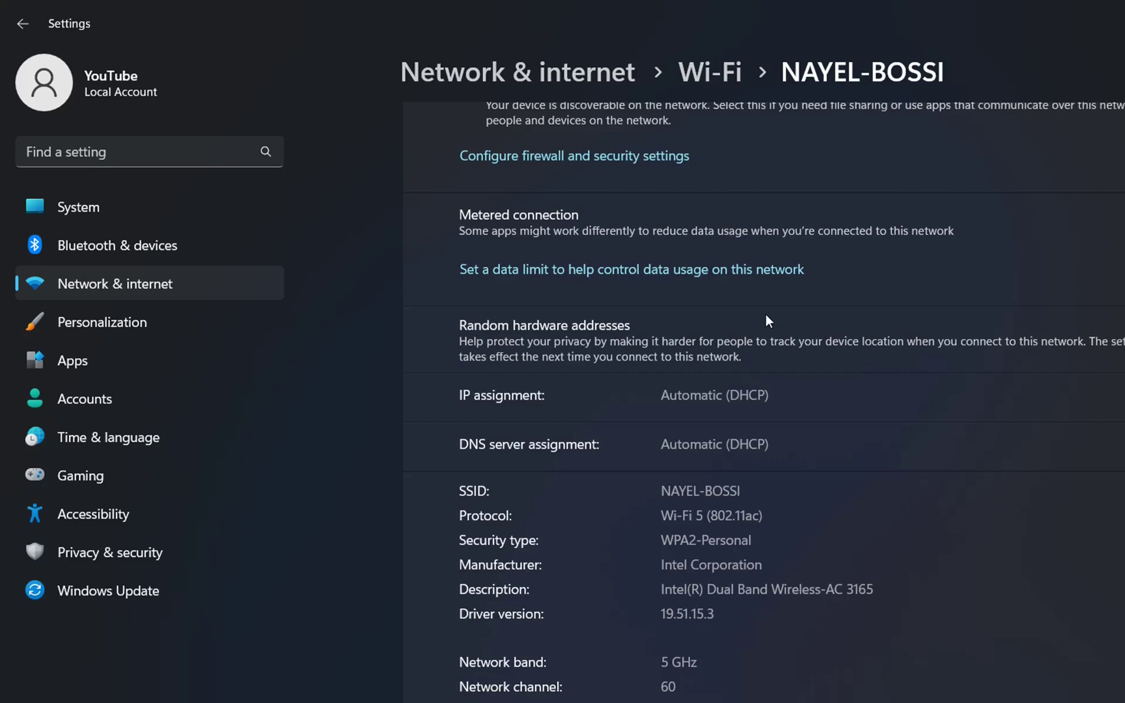
On the Ethernet page, toggle Metered connection on and then back to Off
left_click(550, 72)
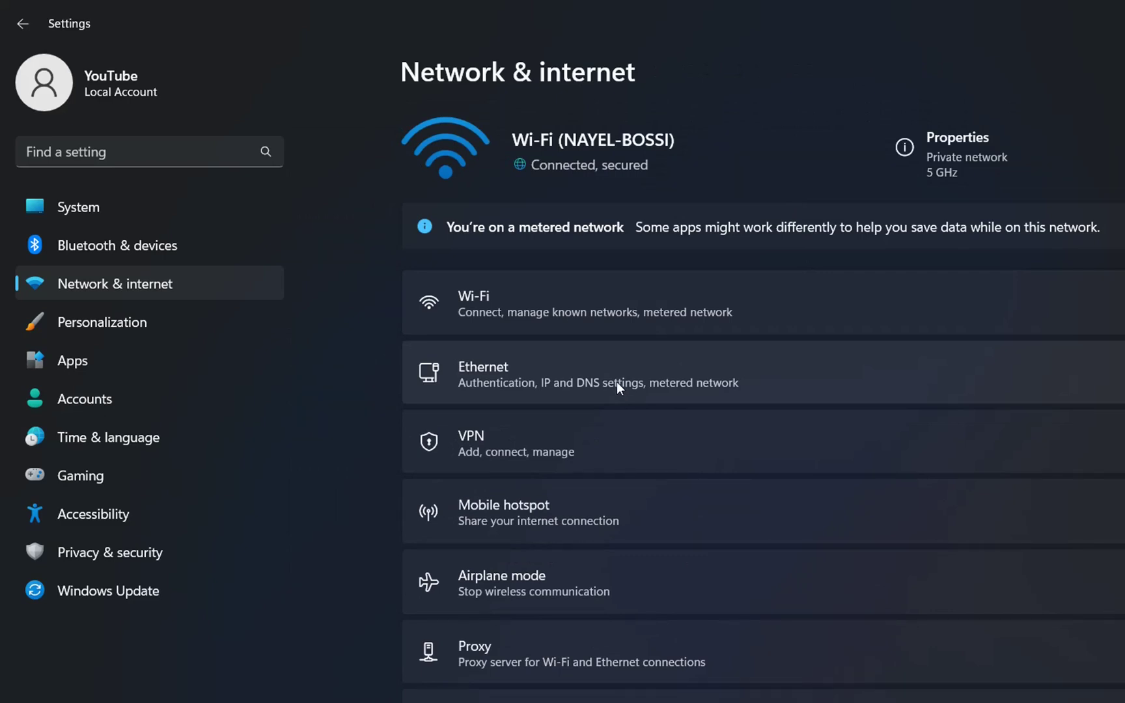
left_click(616, 381)
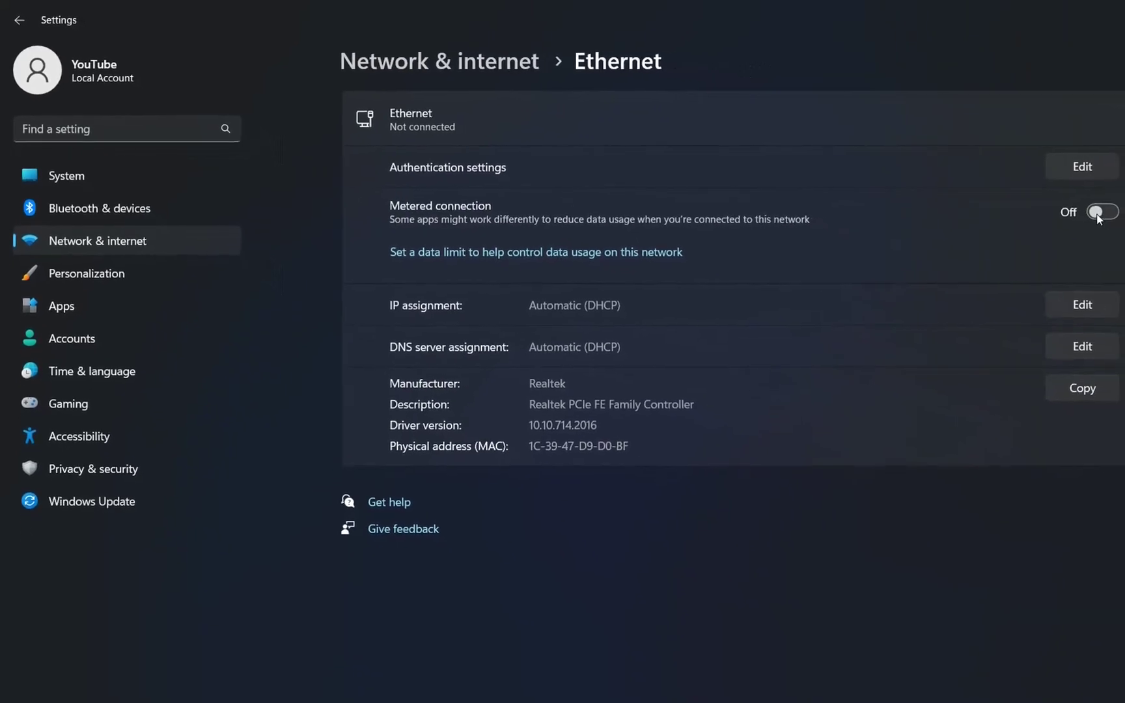
left_click(1097, 216)
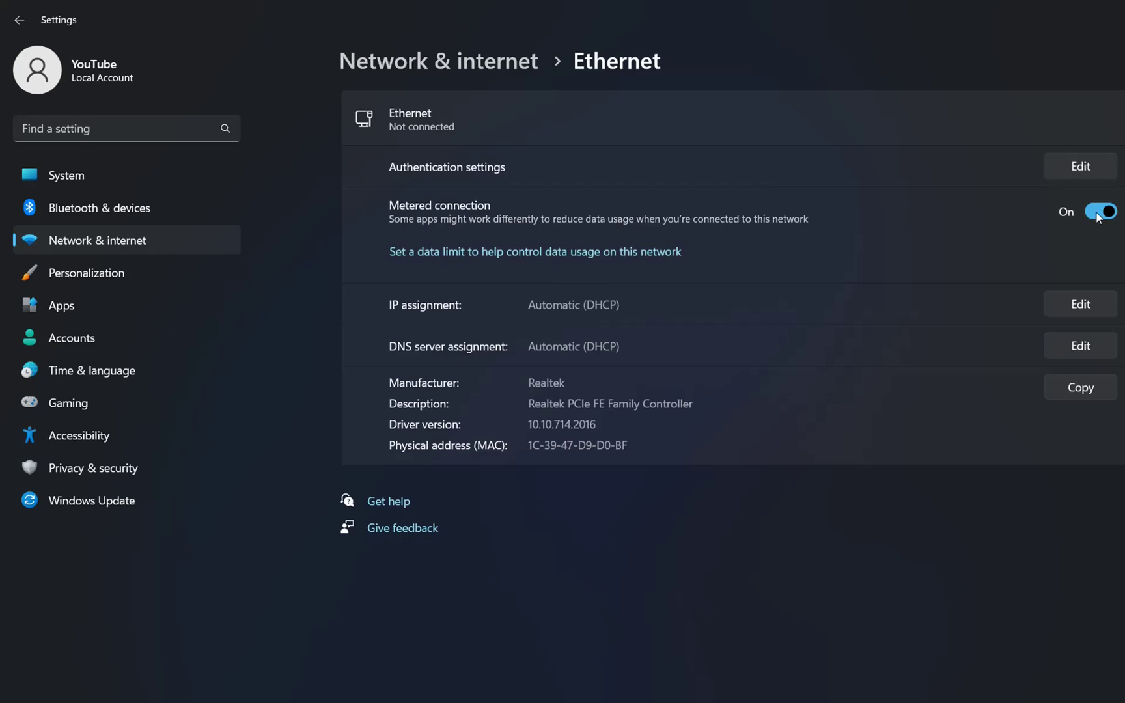
left_click(1098, 217)
Look at the Wi-Fi page, then go back to the Network & internet overview
left_click(482, 68)
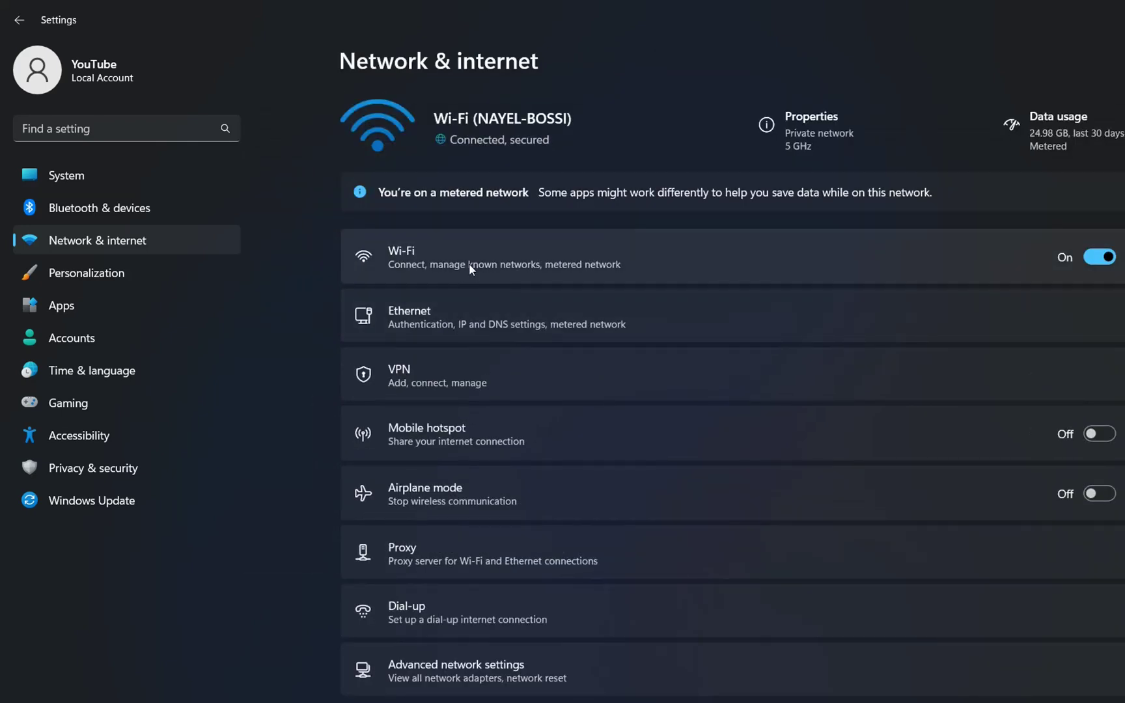
left_click(469, 263)
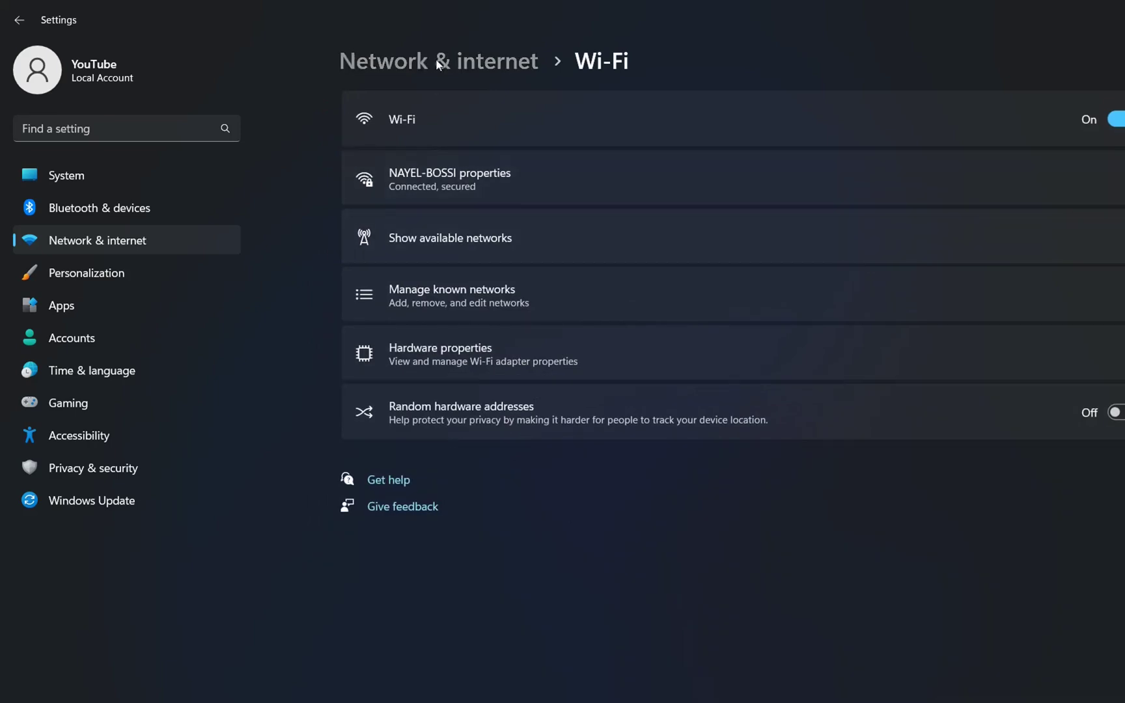
left_click(437, 65)
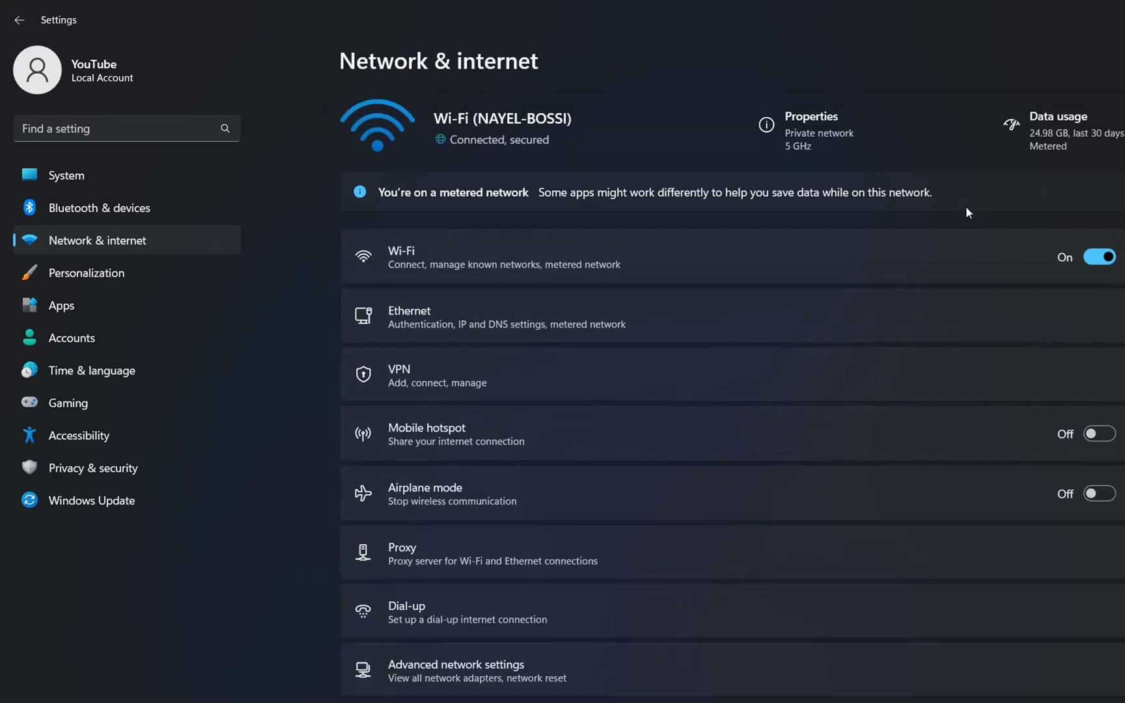